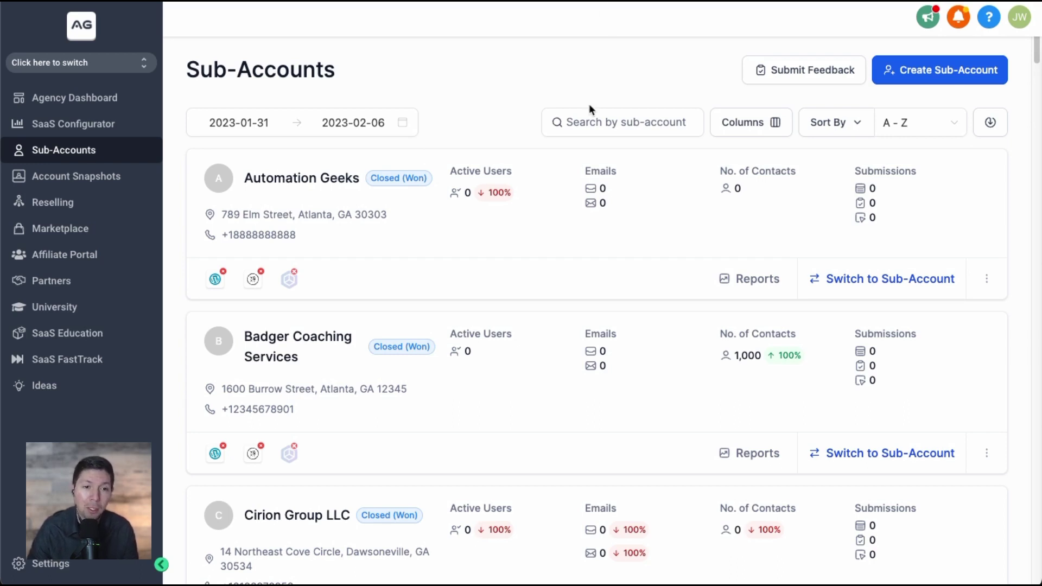
Skip the sub-account search and open Settings > Snapshot to see the five existing snapshots
click(569, 127)
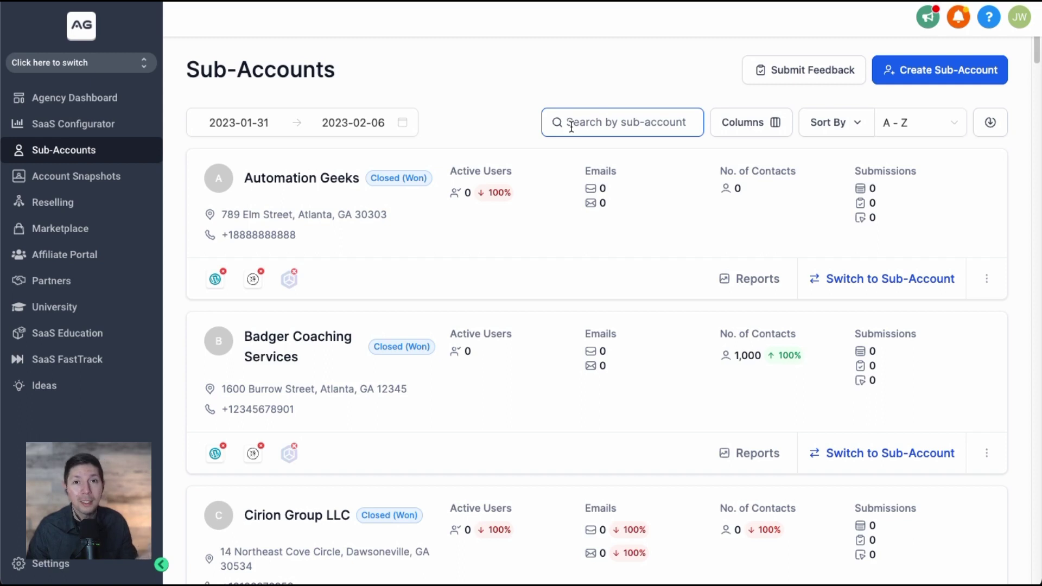
click(549, 163)
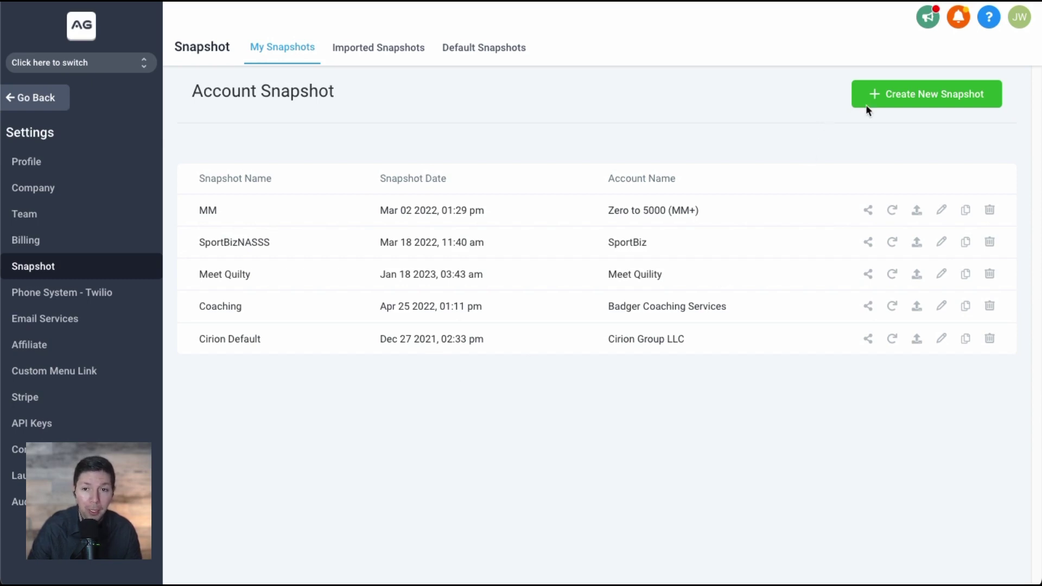
Create and save a new snapshot named 'Snapshot 1' from the Automation Geeks account
click(931, 95)
click(542, 120)
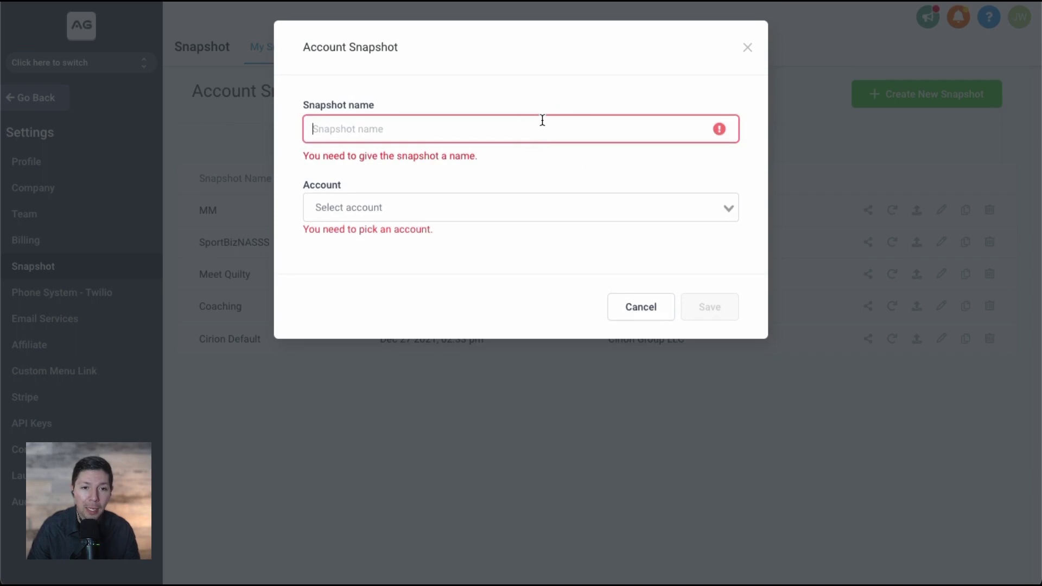
text(Snapshot 1)
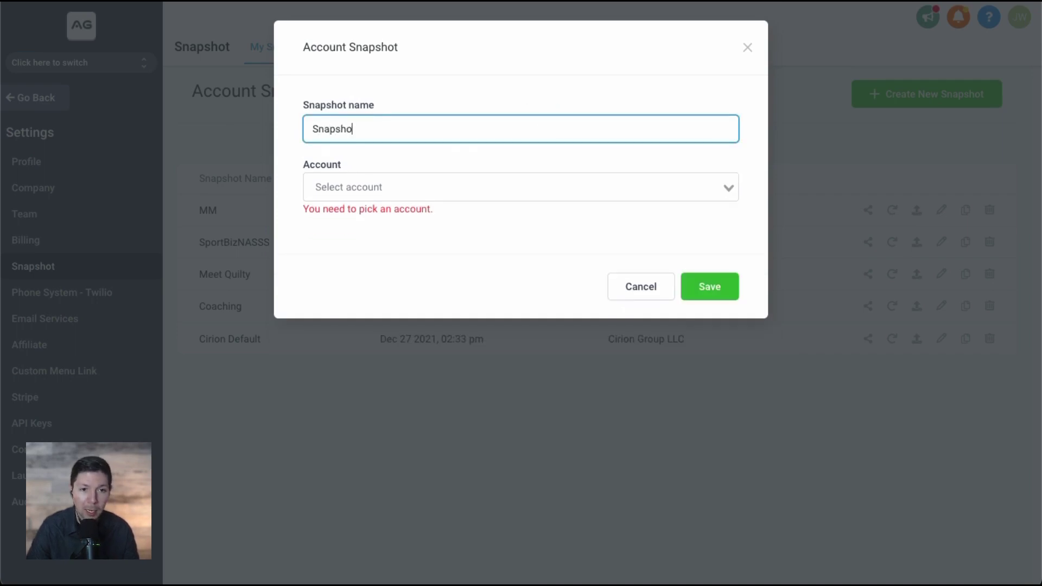
click(491, 191)
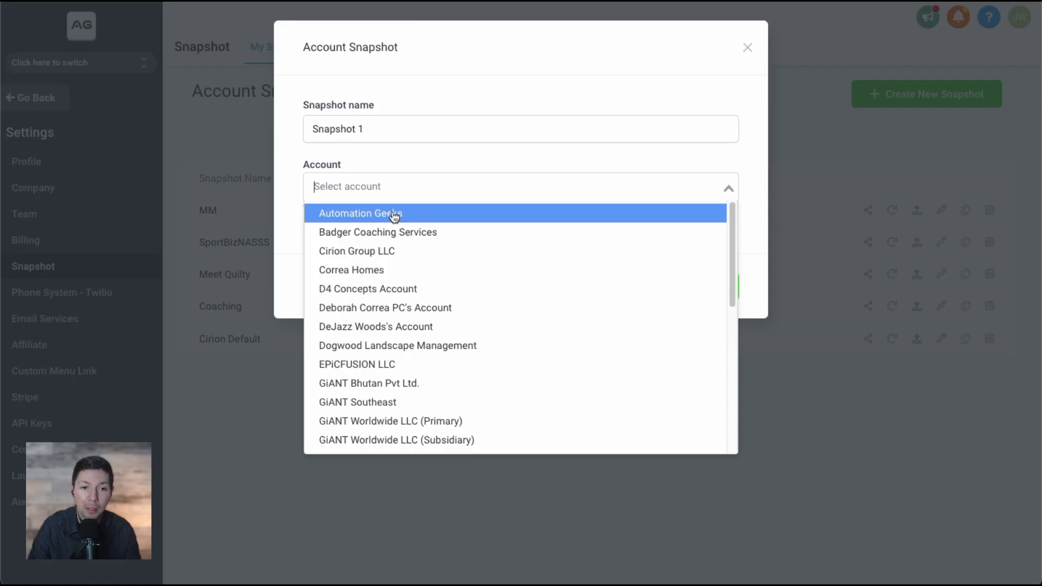
click(392, 214)
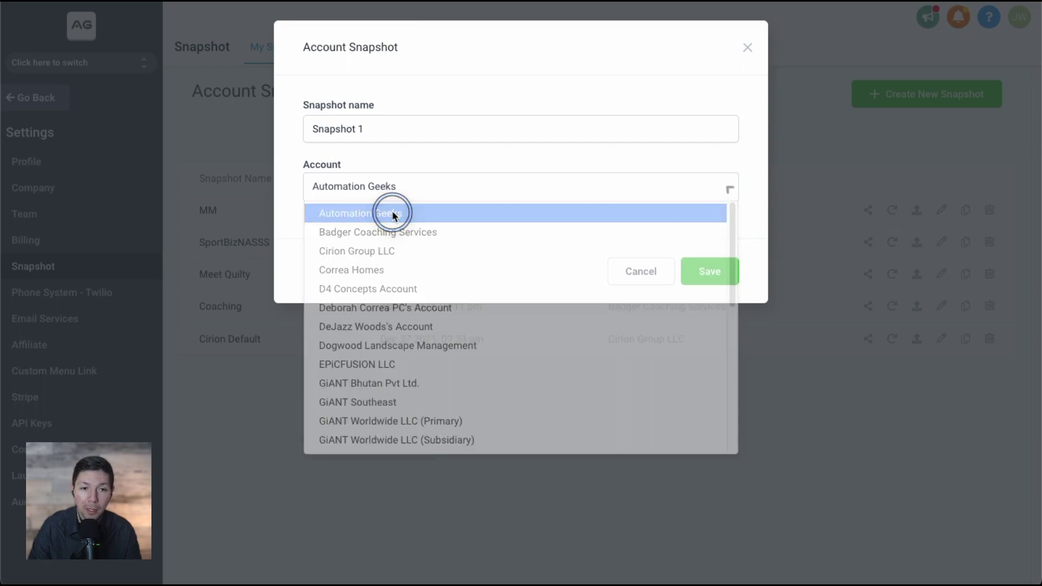
click(699, 272)
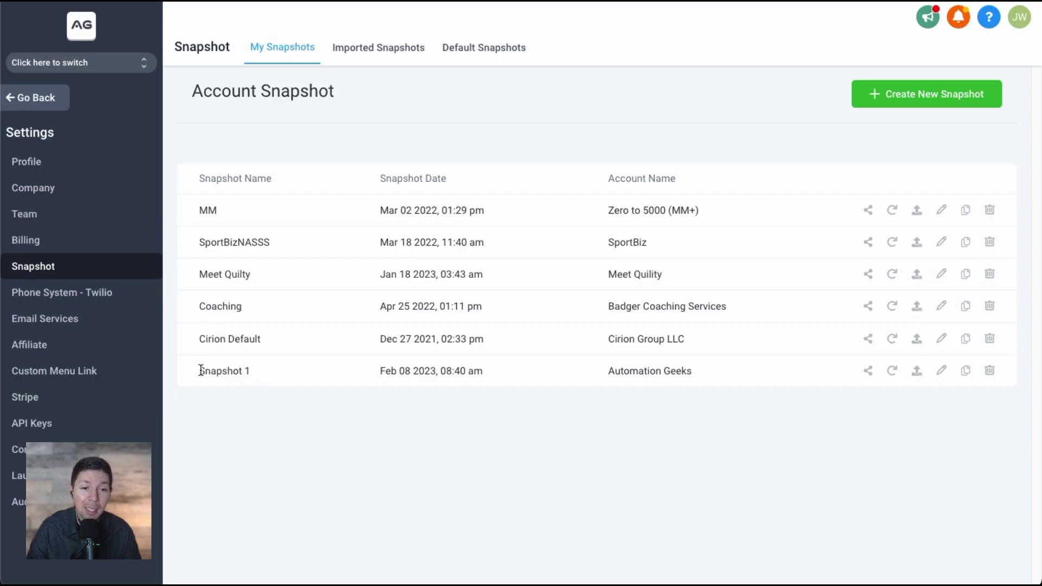
Highlight the new Snapshot 1 name and its Automation Geeks source account in the list
drag(199, 371, 251, 373)
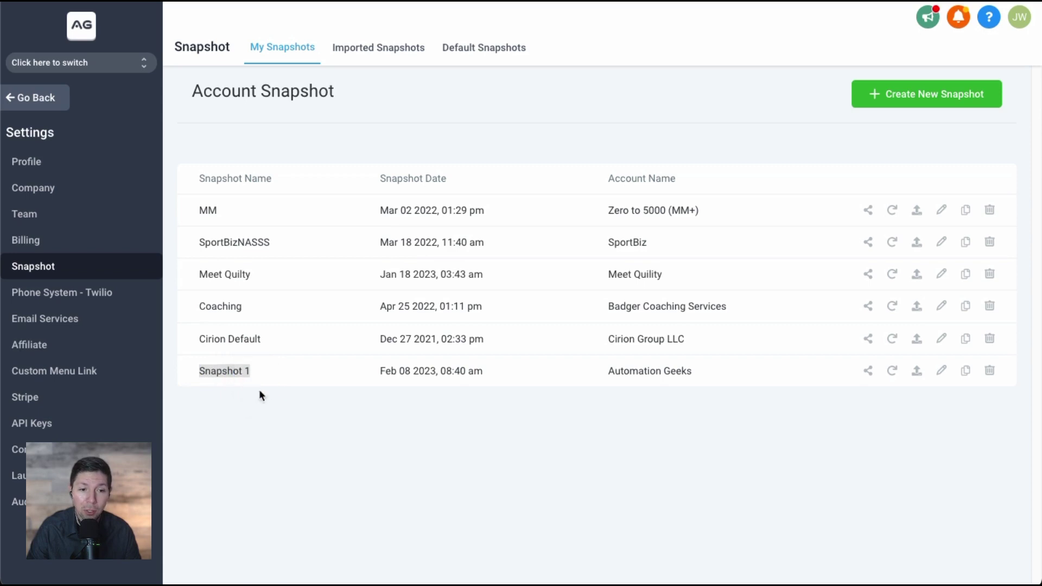
click(216, 374)
drag(609, 375, 693, 373)
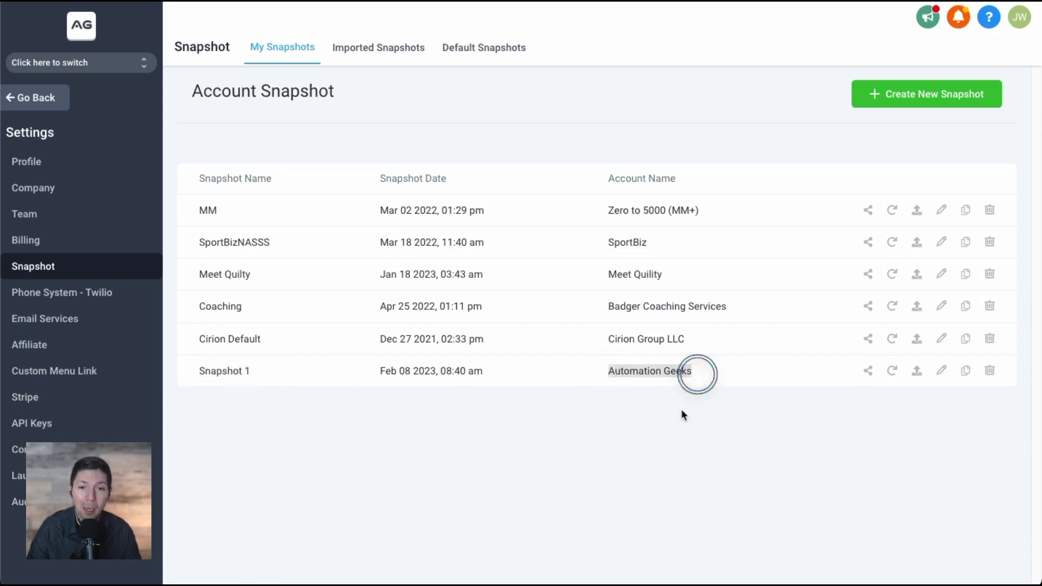
click(682, 414)
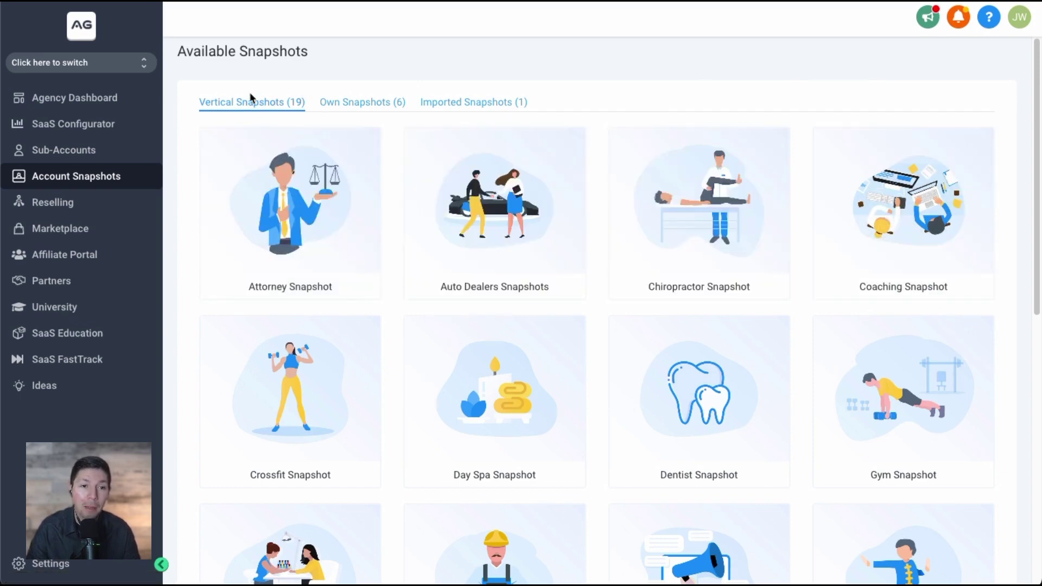
Switch to the Own Snapshots tab to confirm Snapshot 1 is listed among six snapshots
click(357, 103)
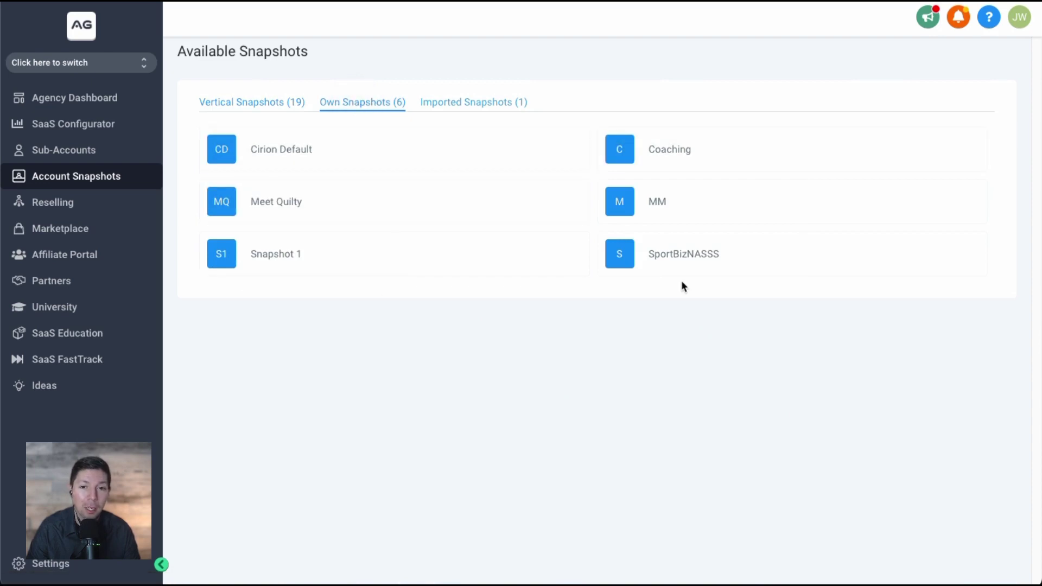
mouse_move(274, 262)
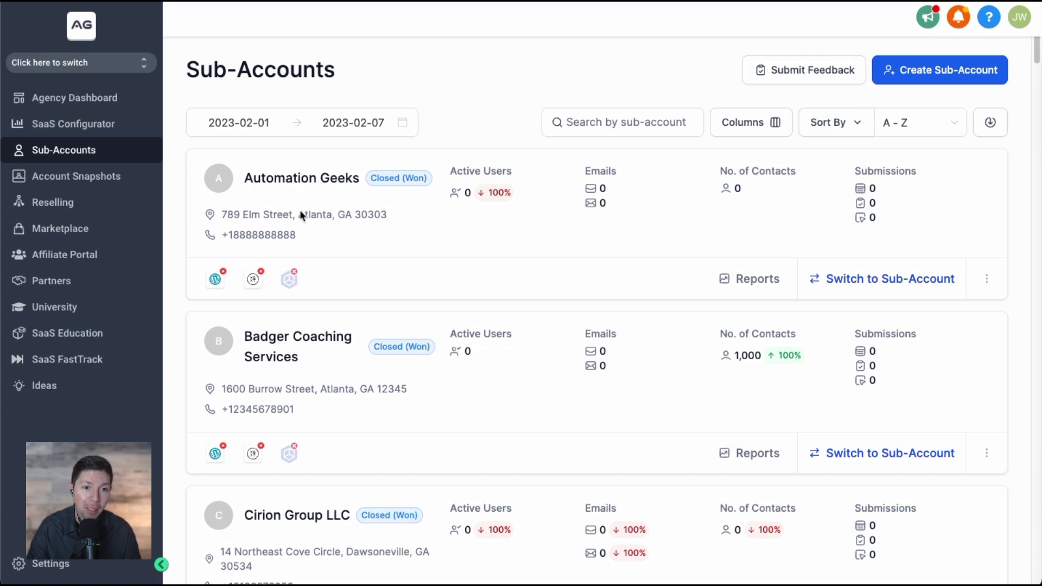
In Badger Coaching Services, load 'Own - Snapshot 1' via Actions > Load Snapshot and proceed
click(287, 337)
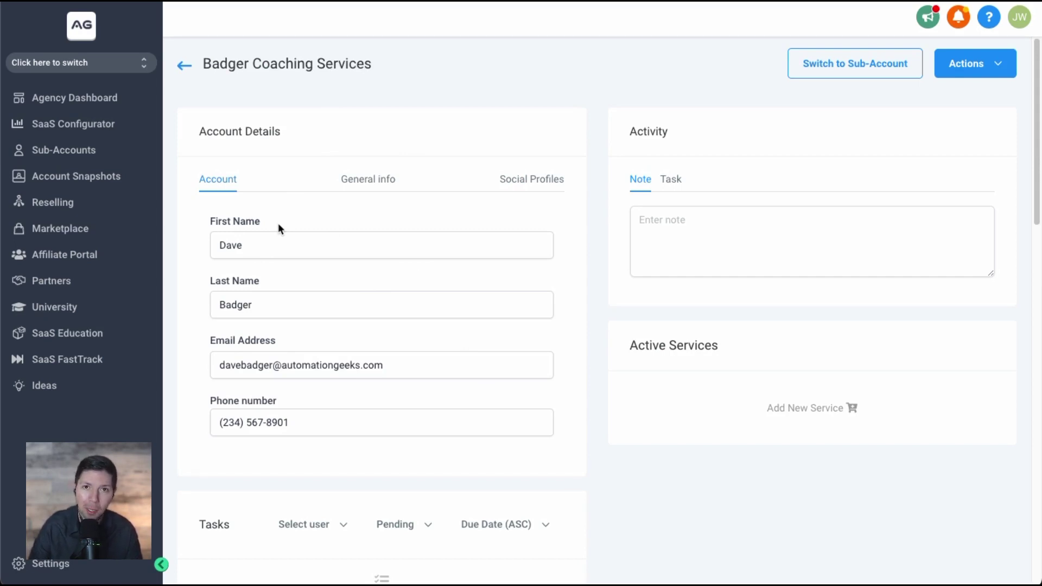
click(986, 69)
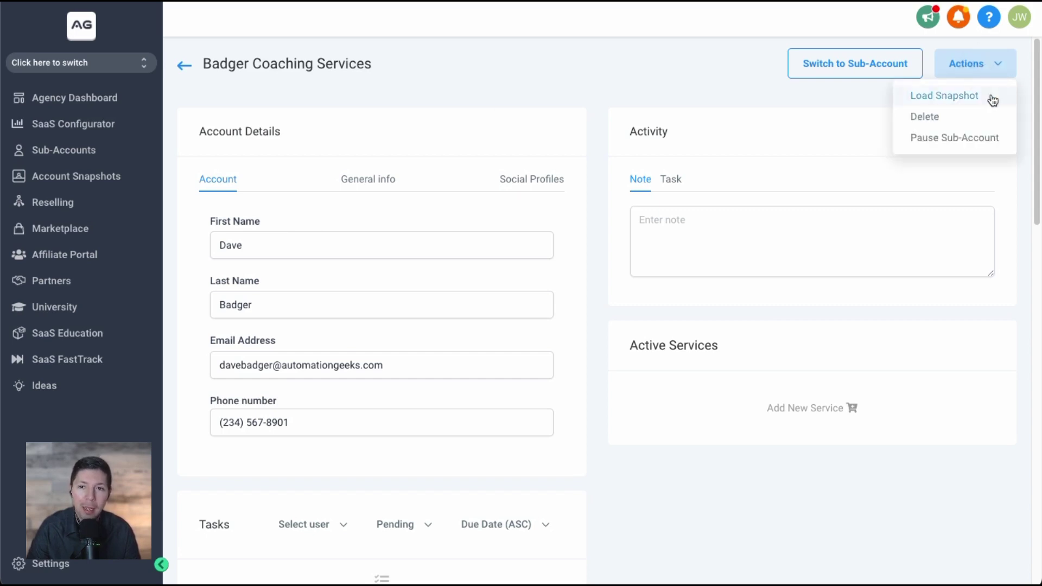
click(951, 100)
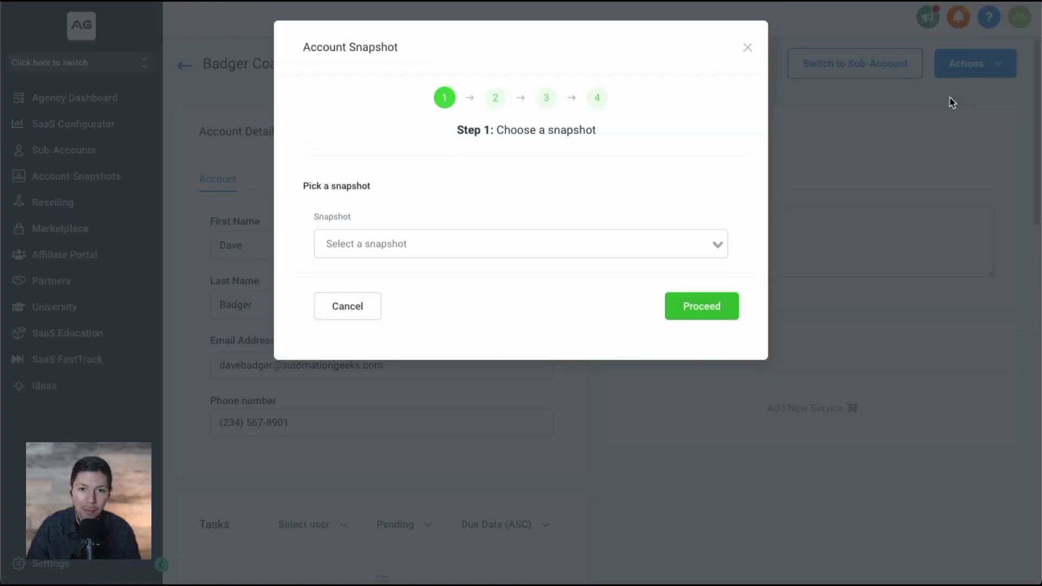
click(554, 242)
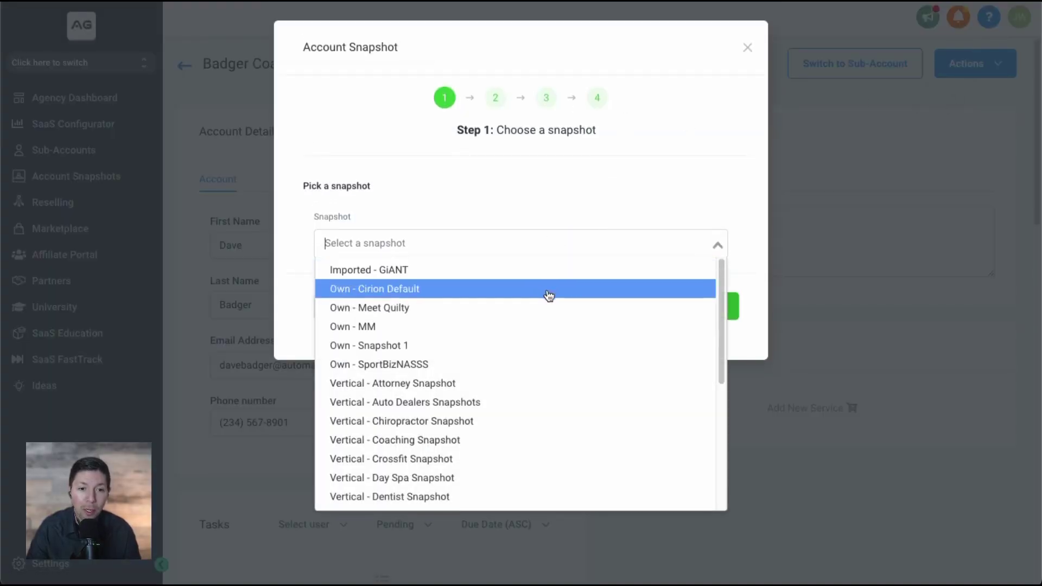
click(532, 341)
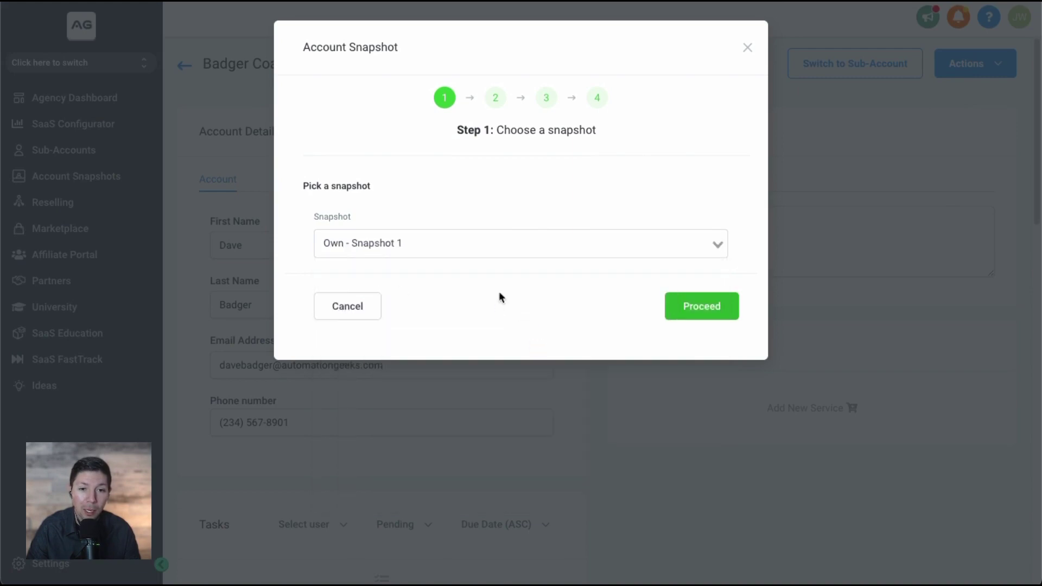
click(702, 306)
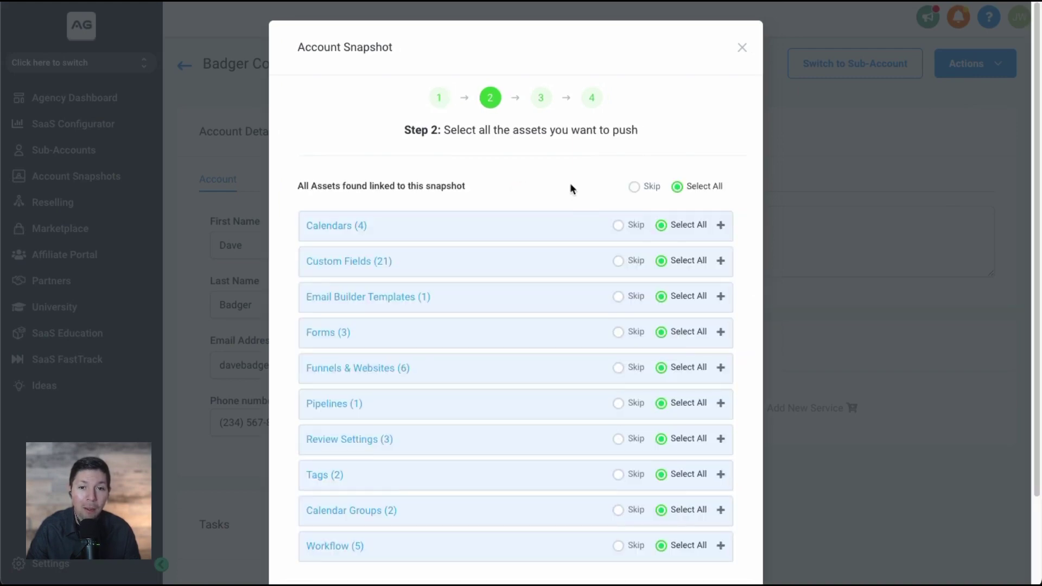
Expand and collapse the snapshot's four Calendars to review the assets set to push
scroll(572, 179, down, 2)
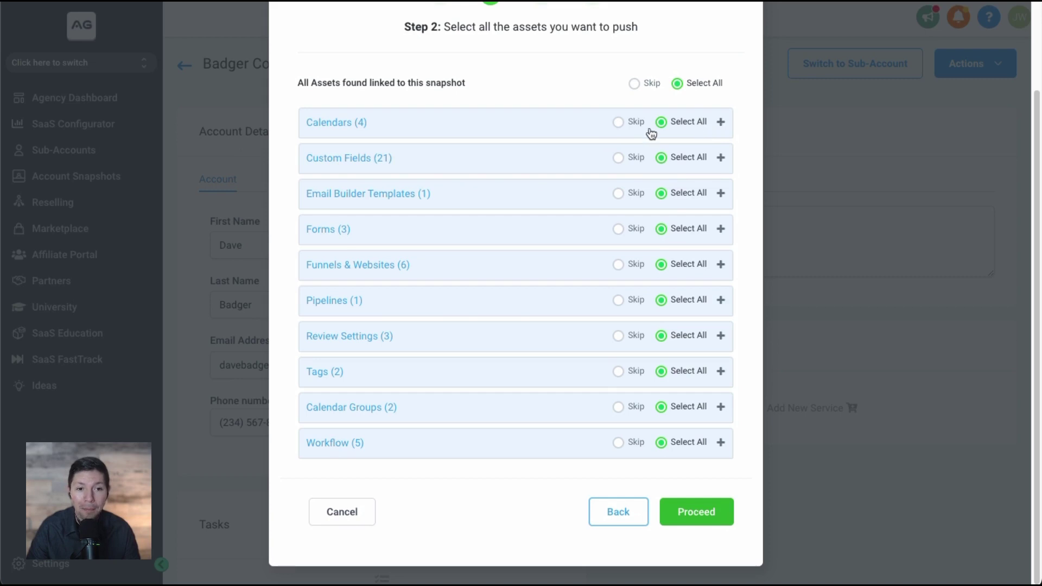
click(722, 124)
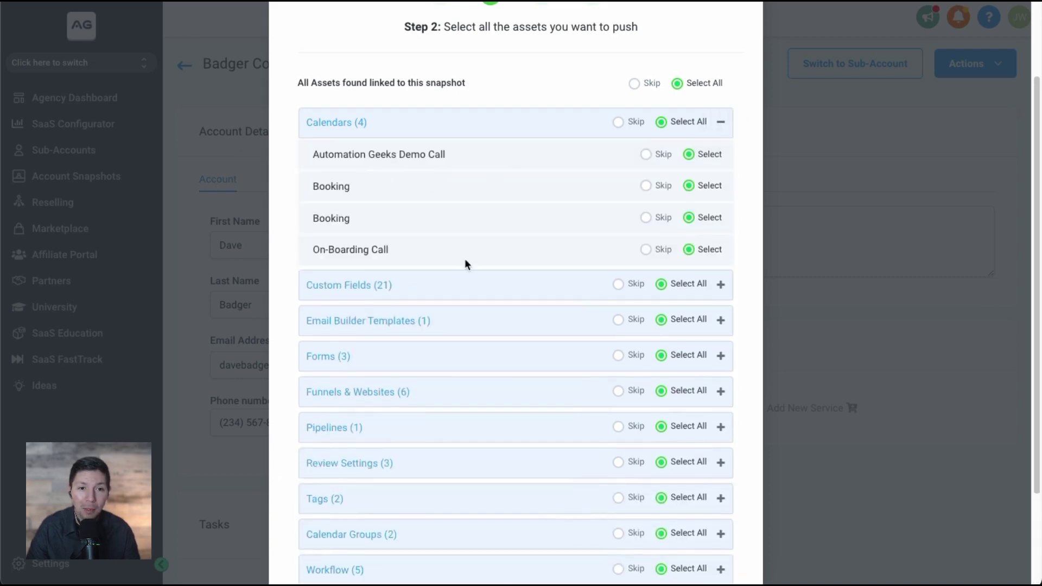
click(722, 123)
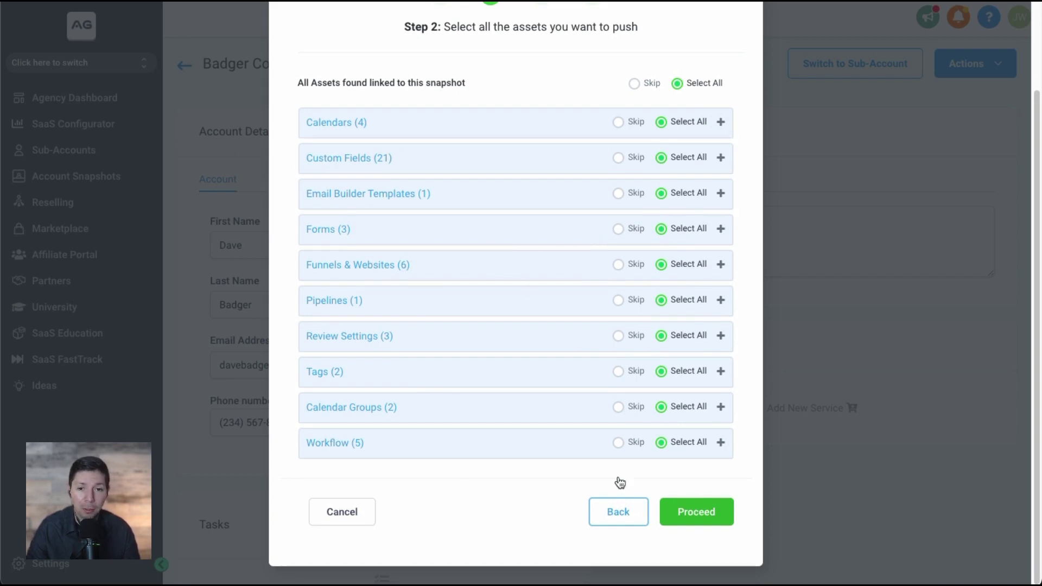
scroll(613, 371, up, 1)
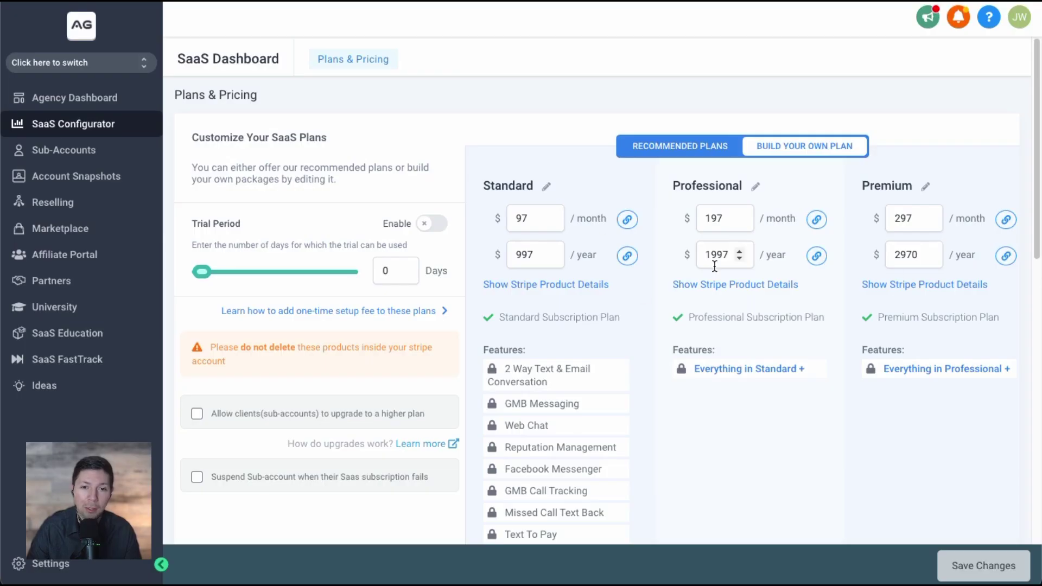
Under the Standard plan's Attach Snapshot, select Snapshot 1 with Select & Continue
scroll(753, 269, down, 8)
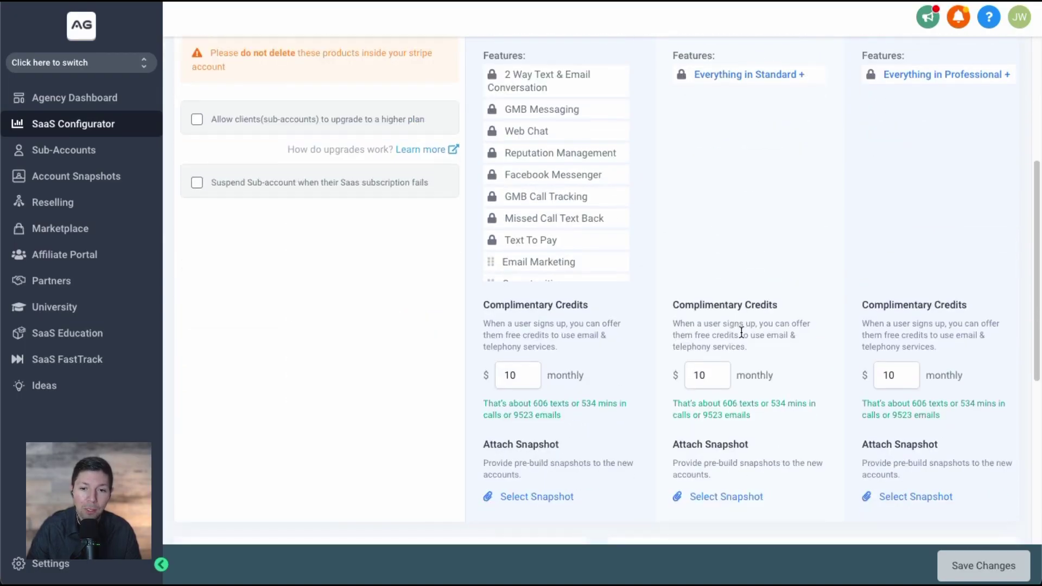
scroll(768, 328, down, 1)
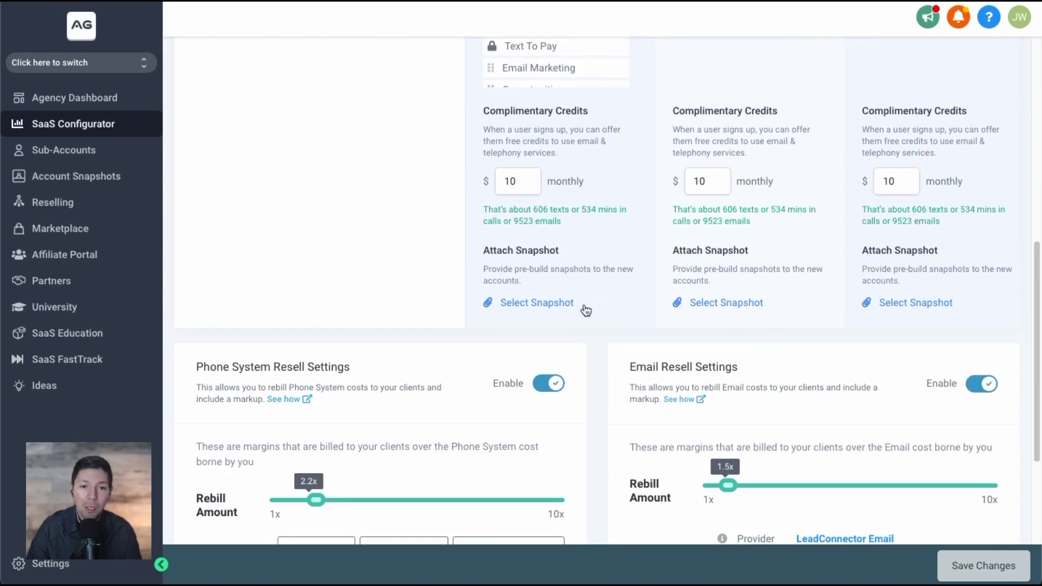
click(490, 252)
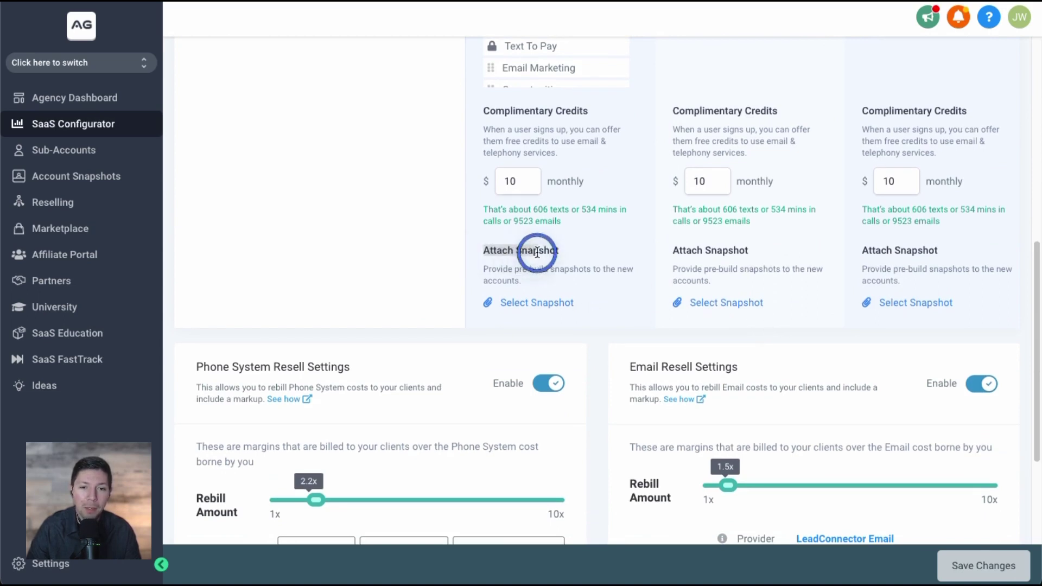
click(737, 250)
click(947, 251)
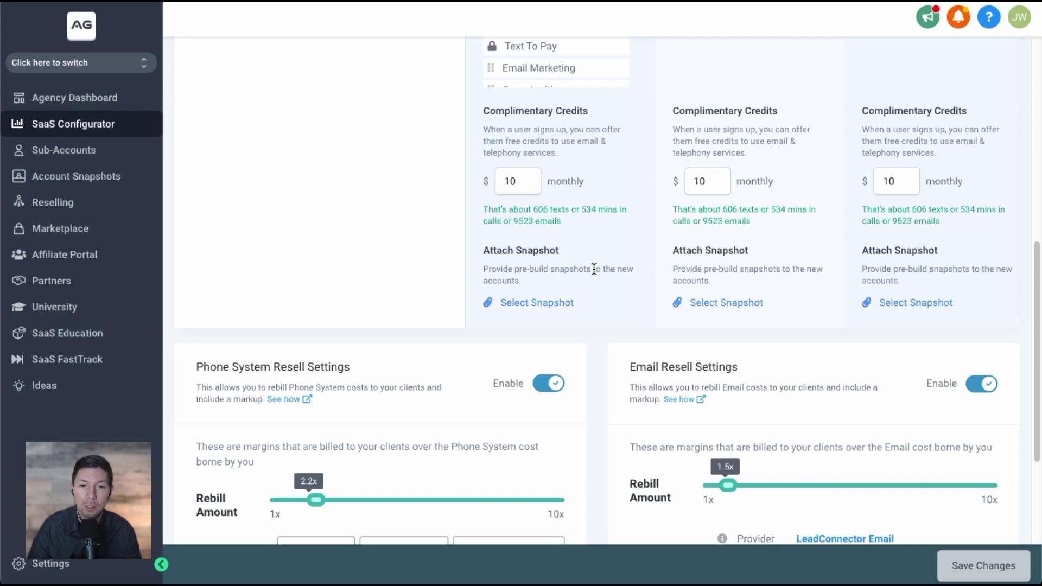
click(562, 302)
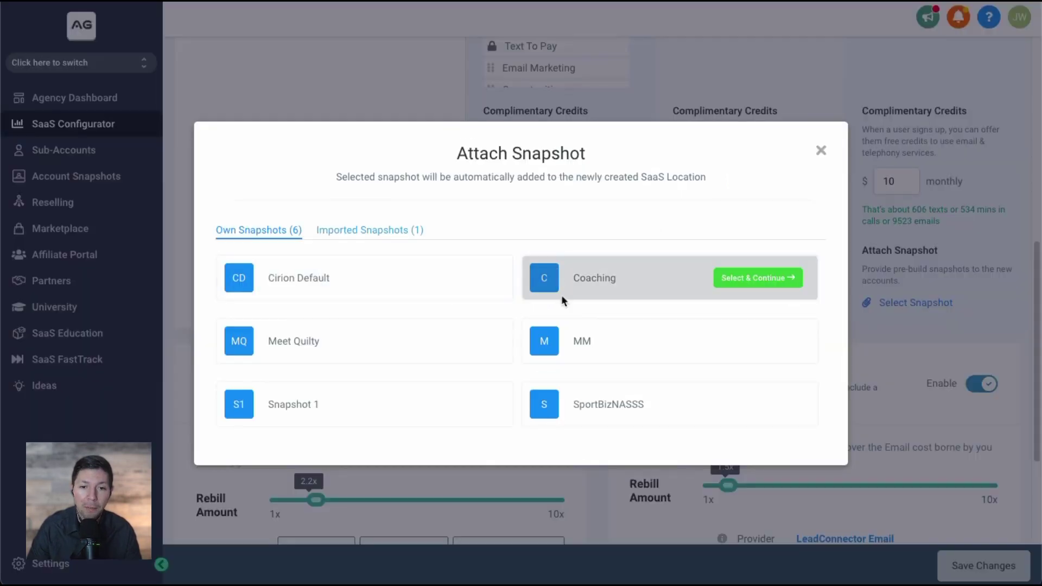
click(474, 405)
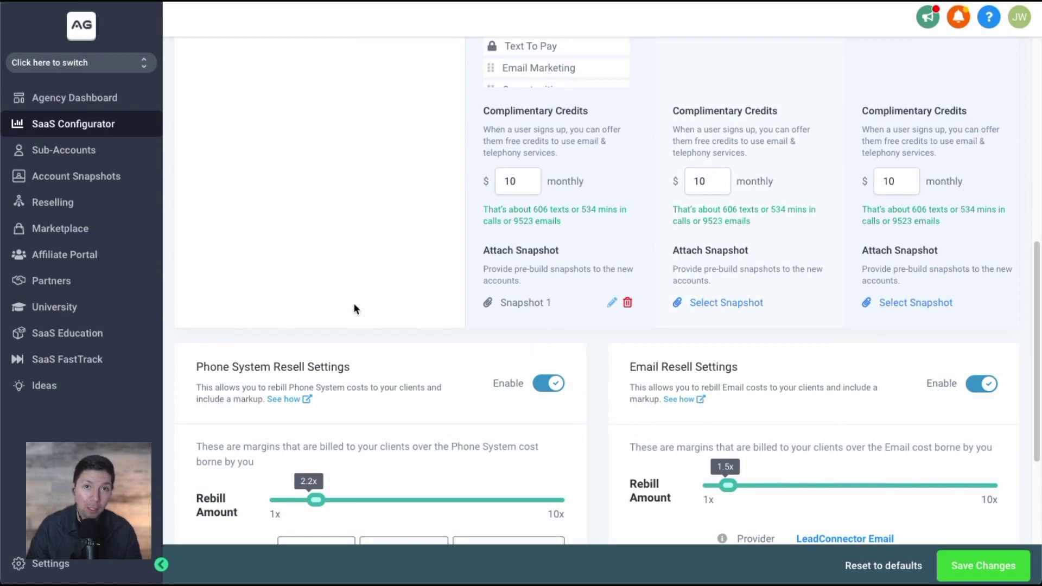
scroll(568, 276, up, 10)
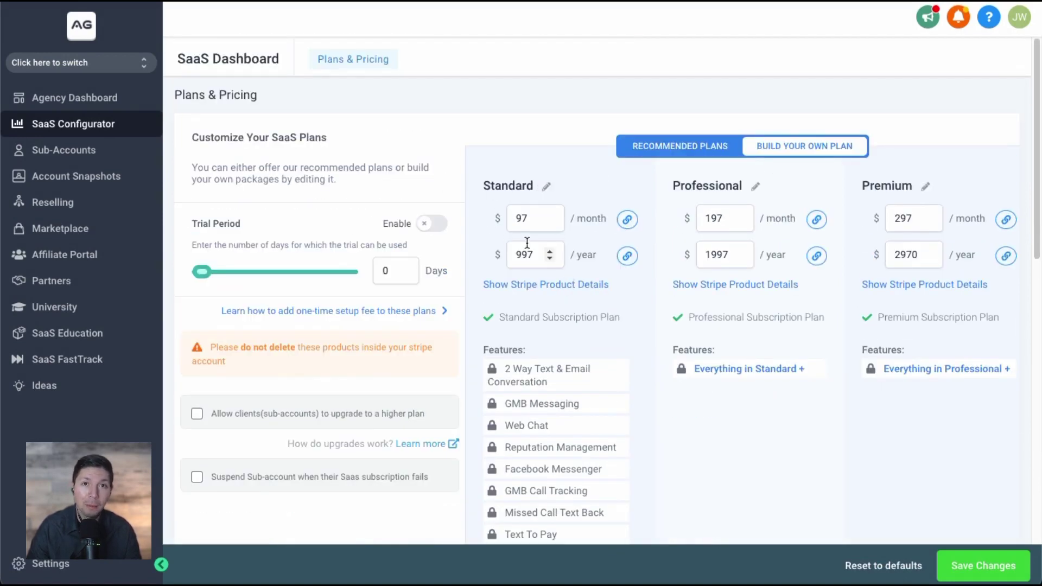
scroll(438, 278, down, 10)
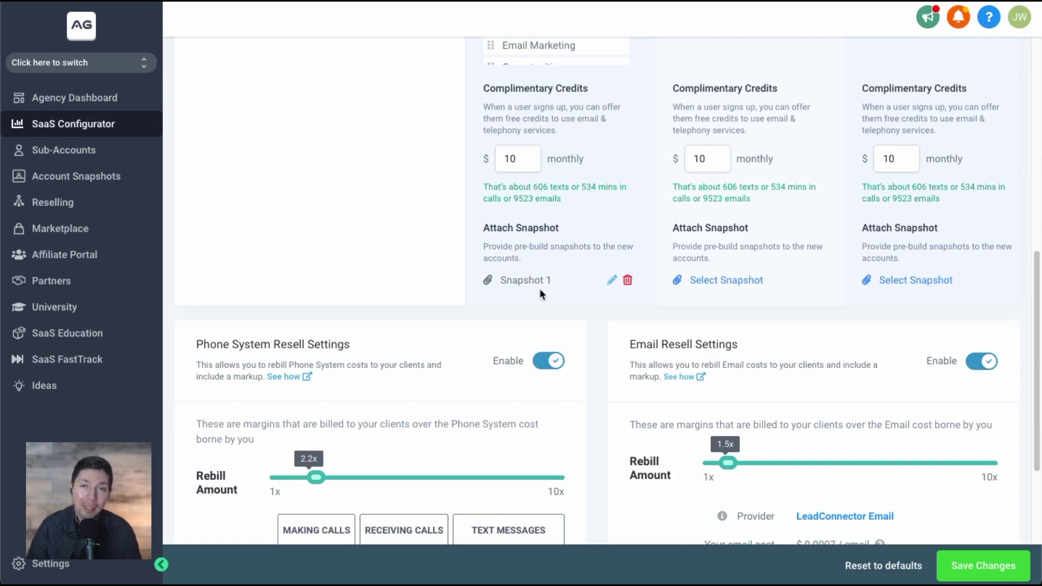